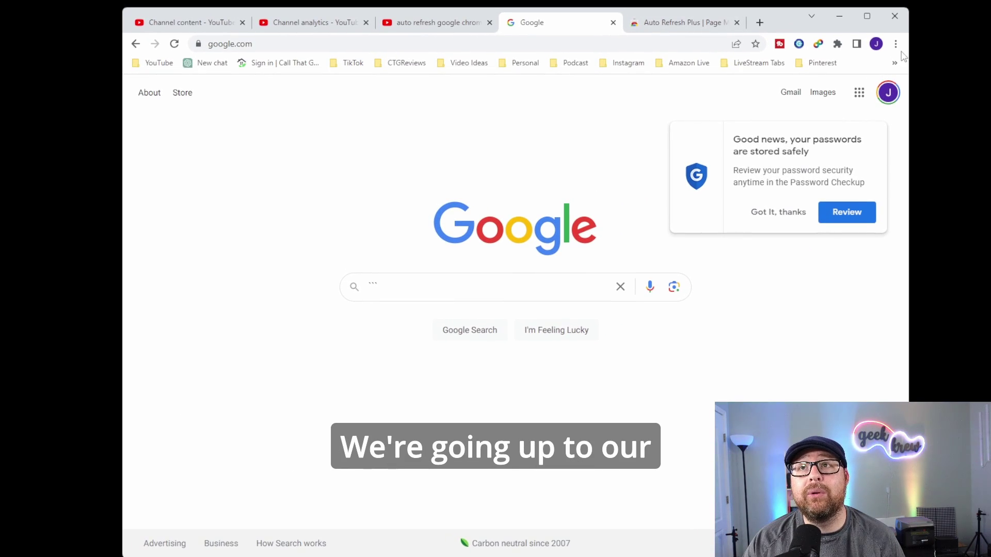
# Step: Open the Chrome Web Store in a new tab from the Manage extensions page's side menu
pyautogui.click(837, 44)
pyautogui.scroll(-2, 808, 133)
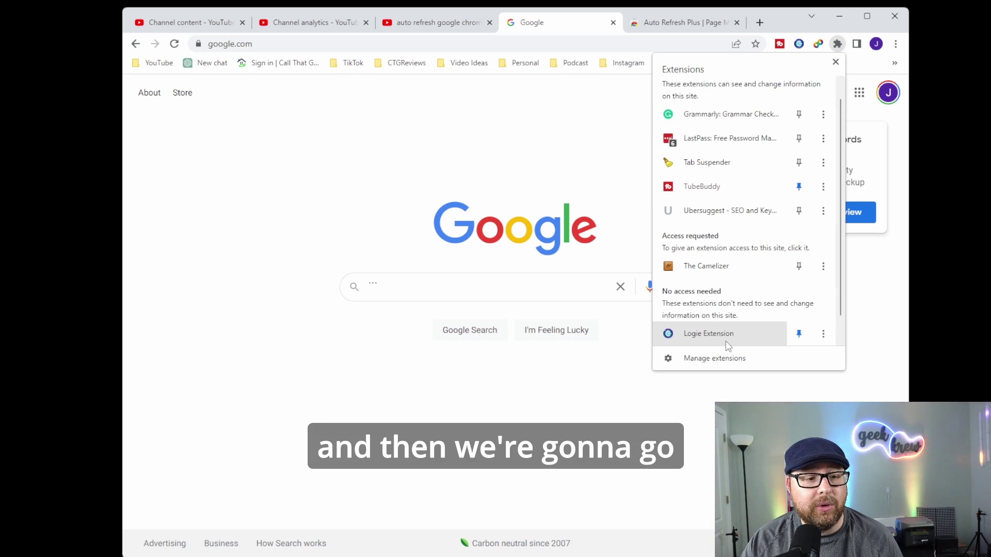
pyautogui.click(720, 360)
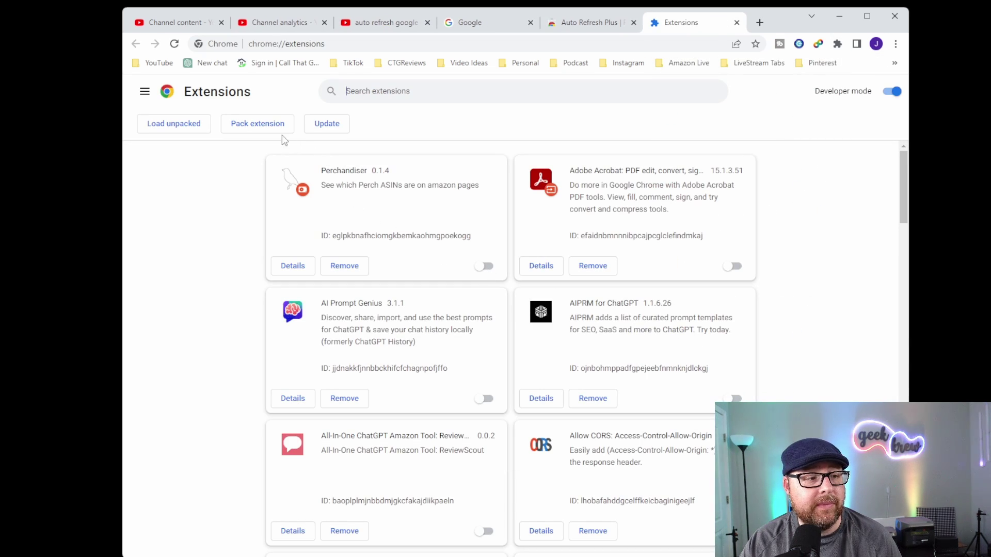
pyautogui.click(145, 94)
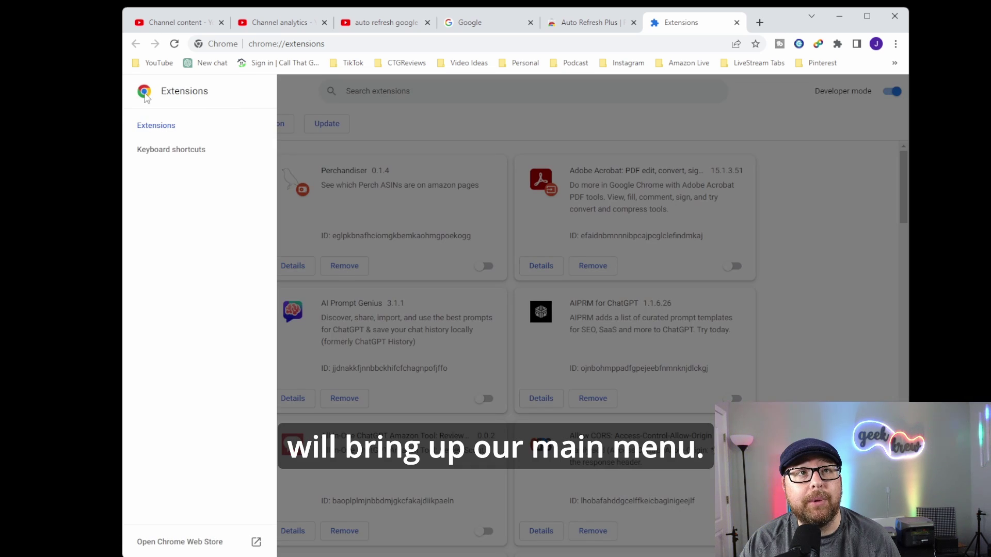
pyautogui.click(196, 546)
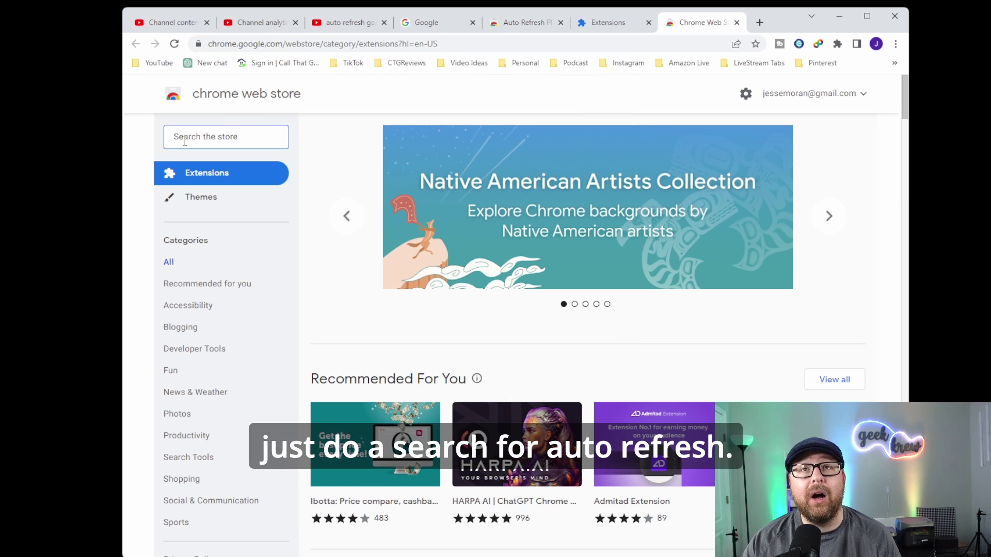
# Step: Search the Chrome Web Store for 'auto refresh'
pyautogui.write('a')
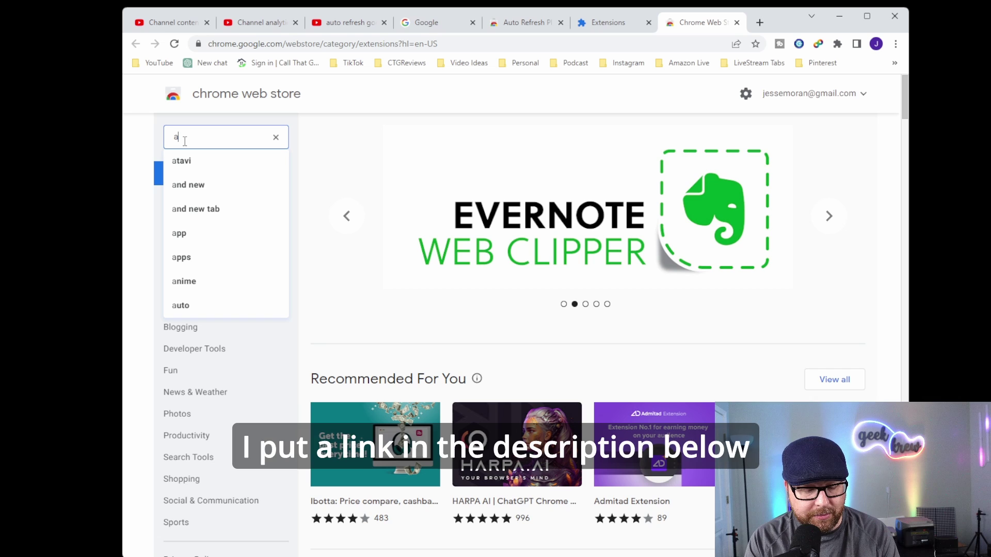
pyautogui.write('uto')
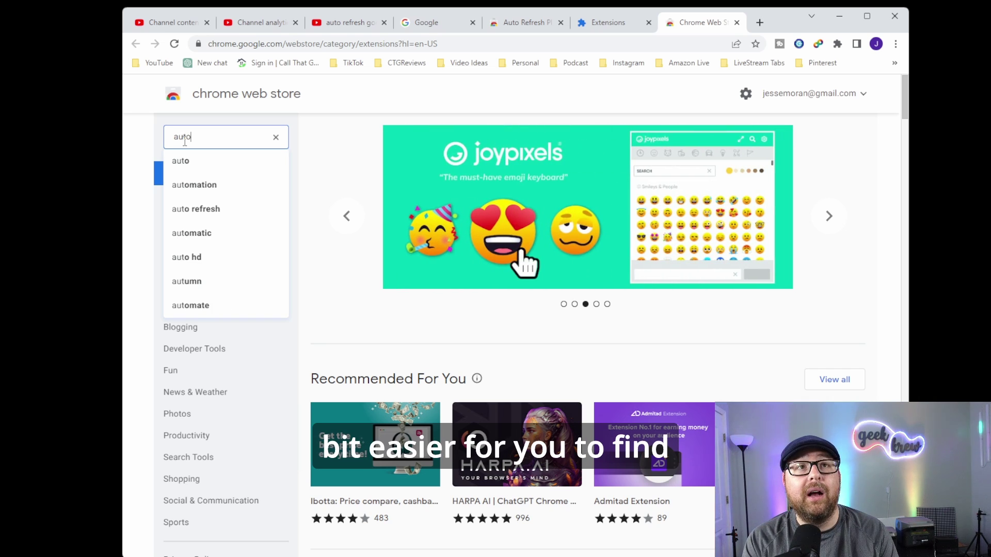
pyautogui.write(' ref')
pyautogui.press('BackSpace')
pyautogui.write('ref')
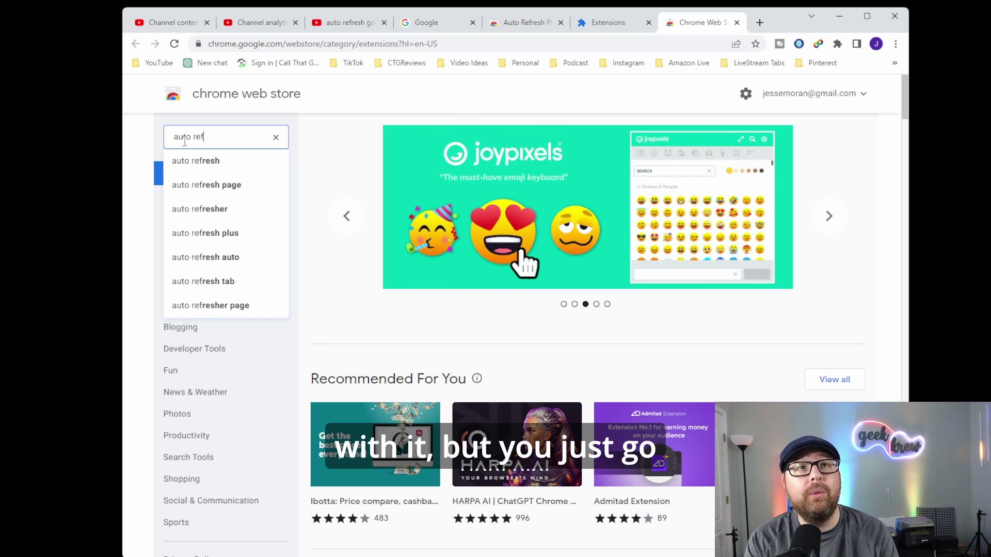
pyautogui.write('resh')
pyautogui.press('Return')
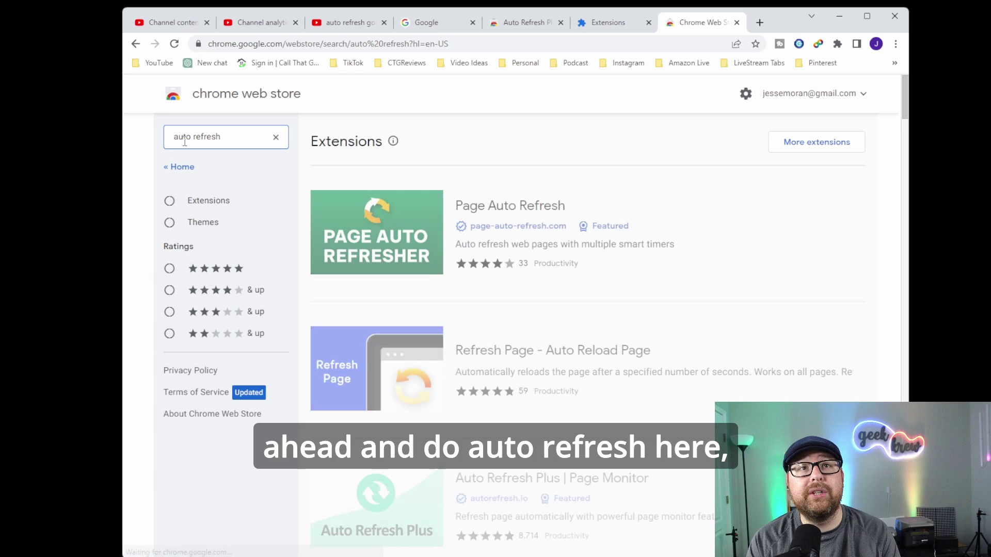
# Step: Install Auto Refresh Plus | Page Monitor from the results with Add to Chrome
pyautogui.scroll(-5, 692, 318)
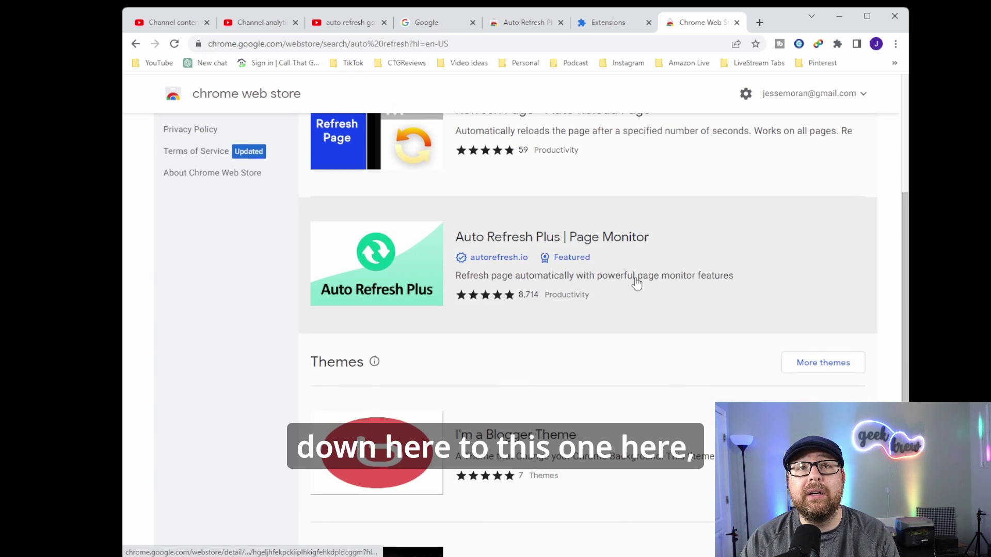
pyautogui.click(391, 273)
pyautogui.click(767, 192)
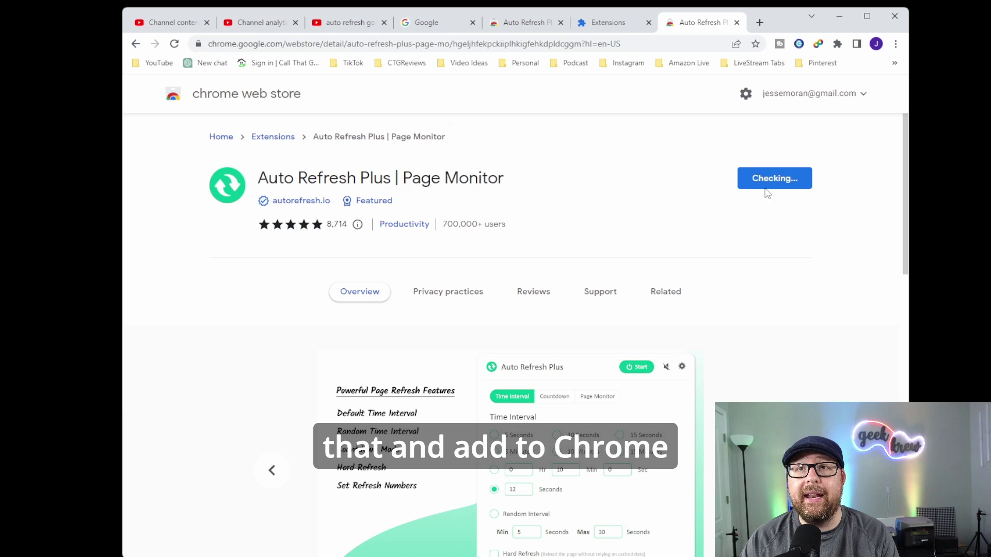
pyautogui.click(550, 181)
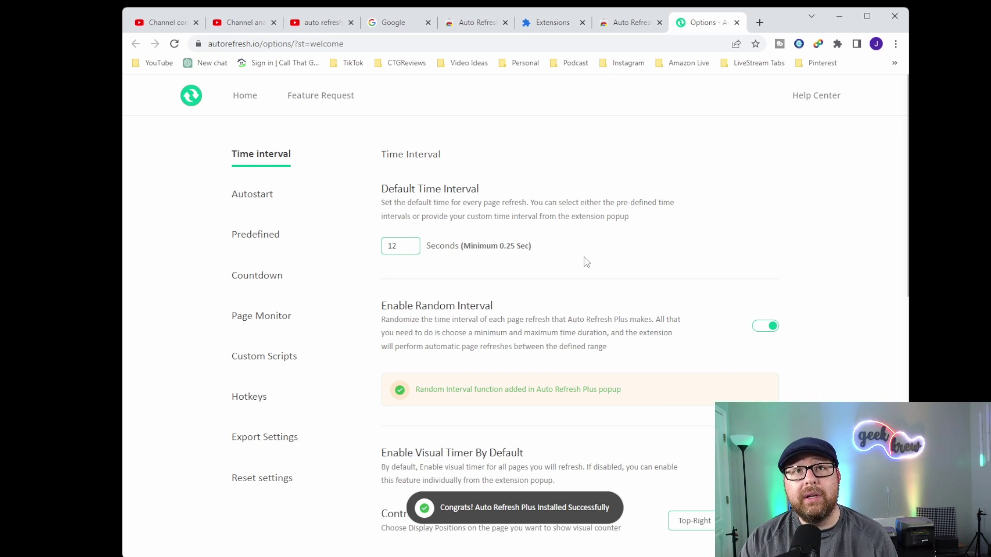
pyautogui.click(456, 253)
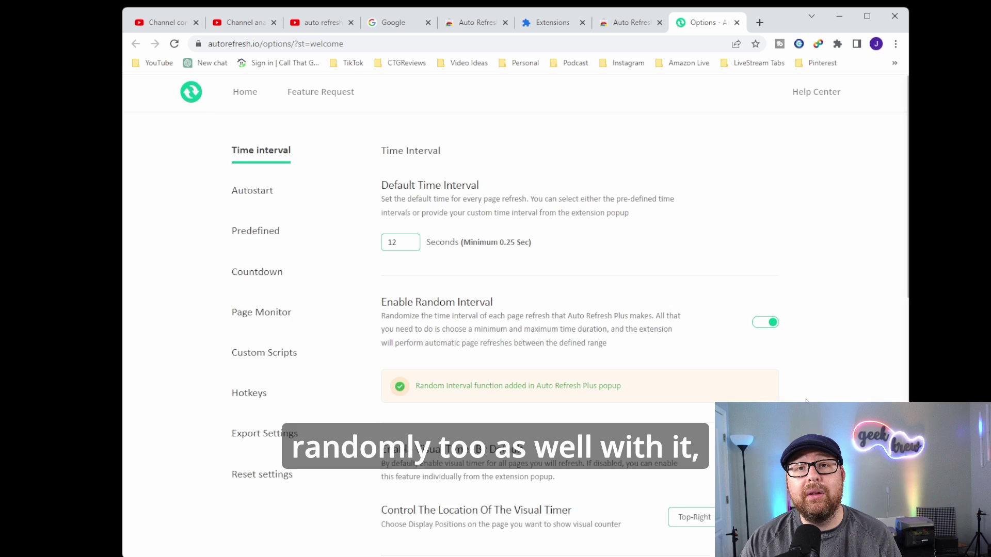
pyautogui.scroll(-6, 797, 367)
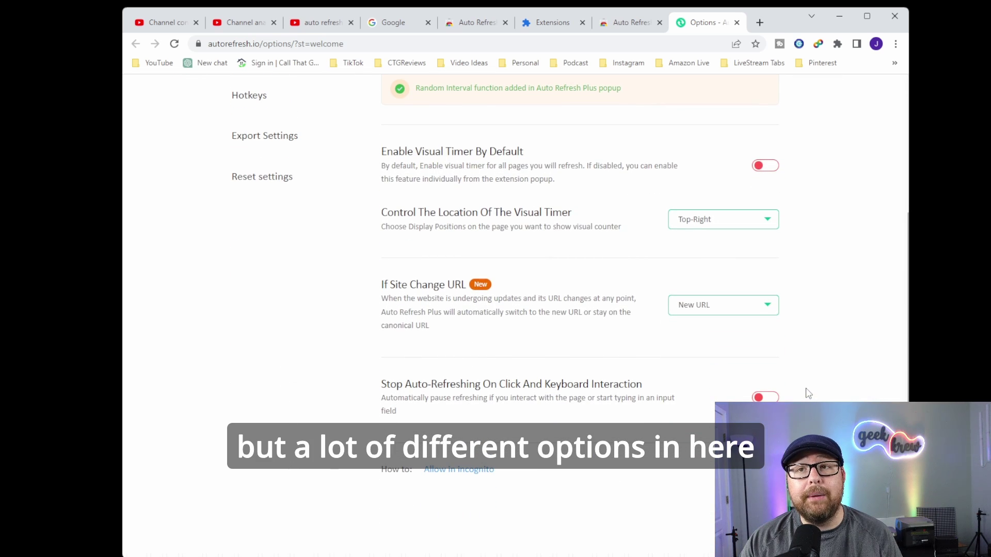
pyautogui.scroll(6, 807, 393)
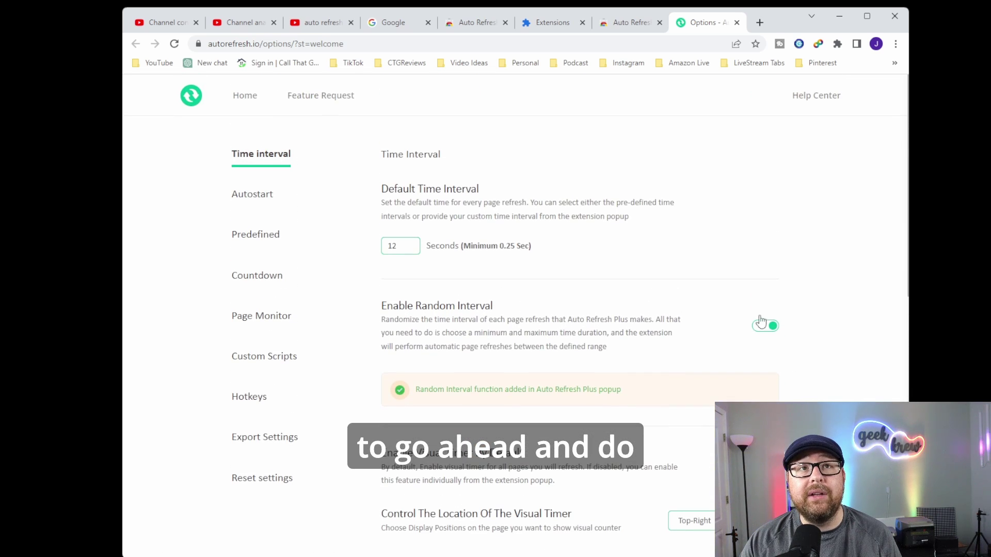
# Step: Browse the Autostart, Predefined, Countdown, Page Monitor, Custom Scripts and Hotkeys sections, ending on Export Settings
pyautogui.click(249, 196)
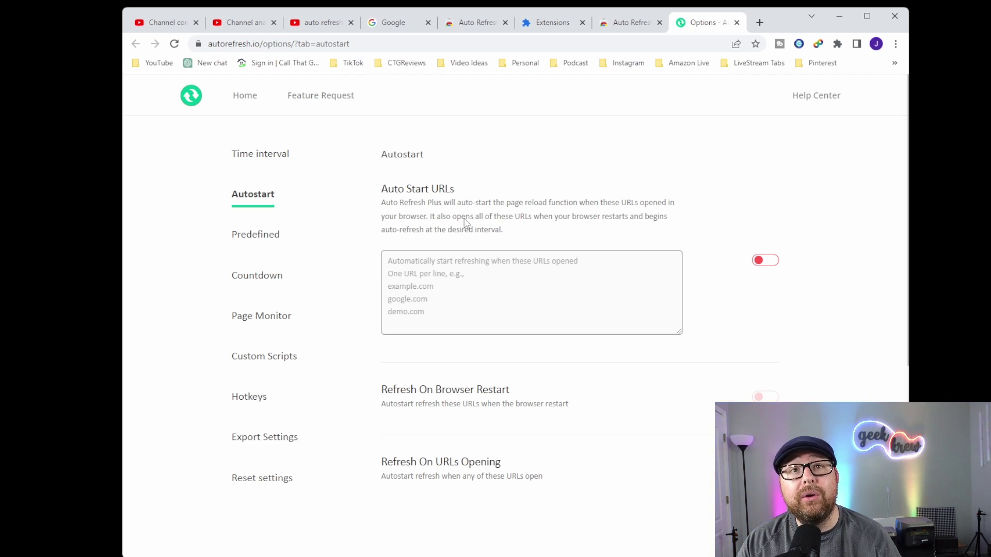
pyautogui.click(268, 244)
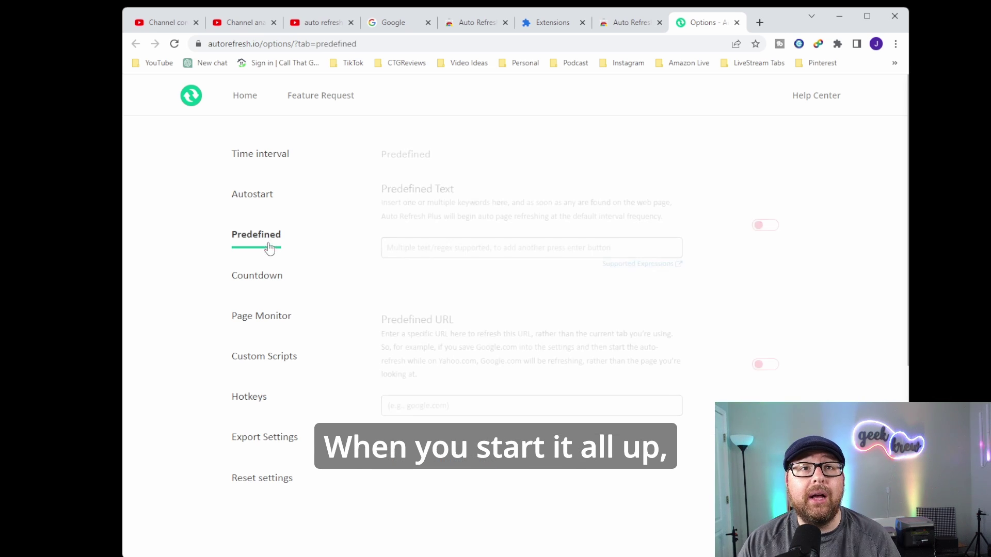
pyautogui.click(273, 282)
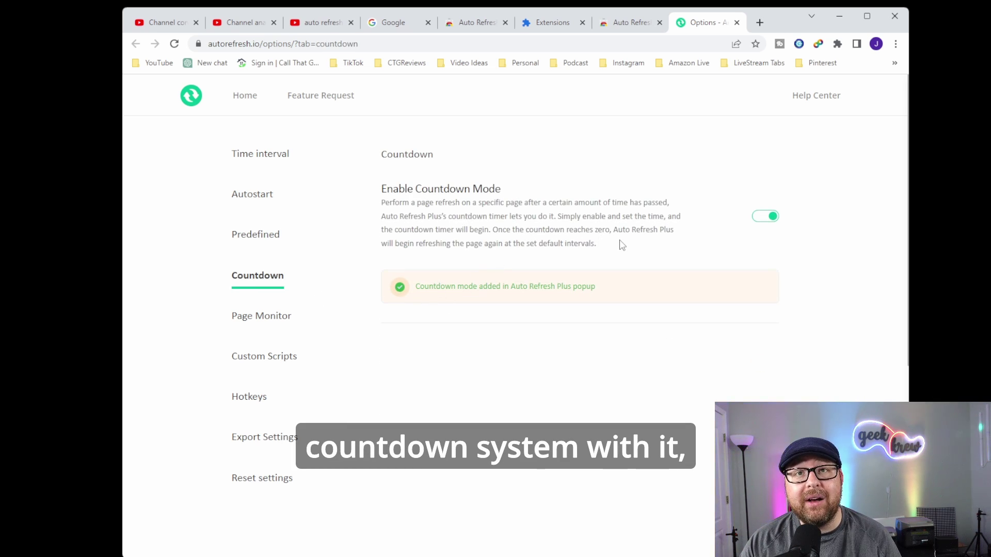
pyautogui.click(271, 325)
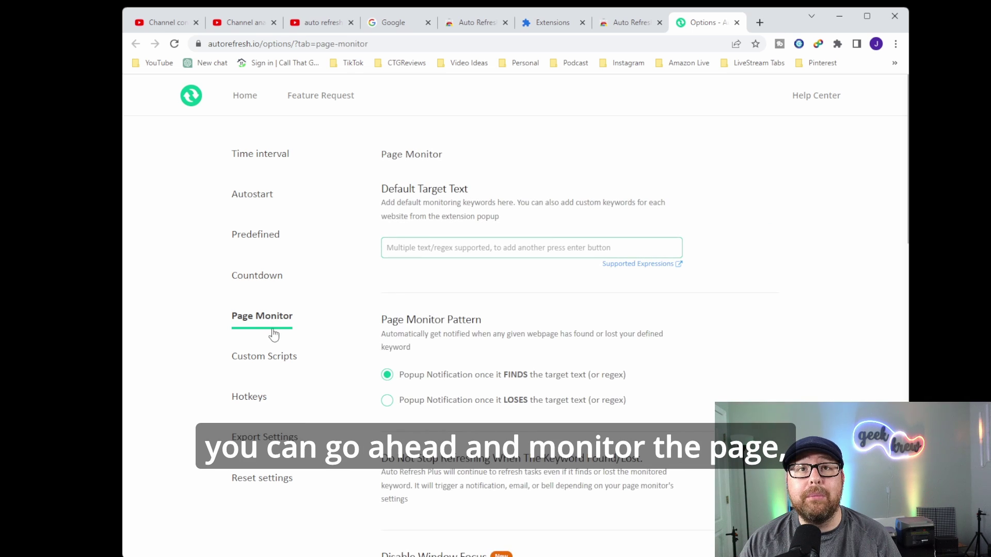
pyautogui.click(260, 361)
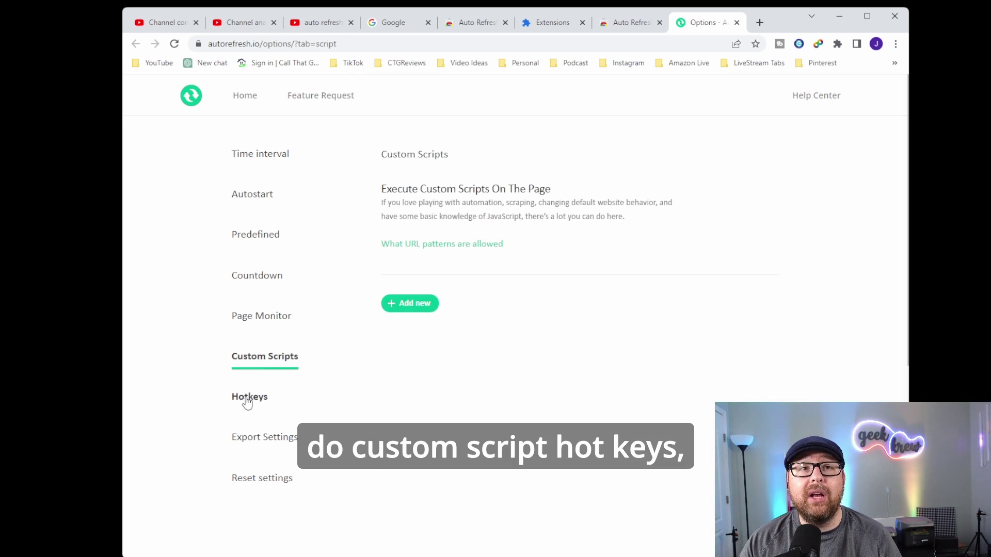
pyautogui.click(247, 400)
pyautogui.click(266, 439)
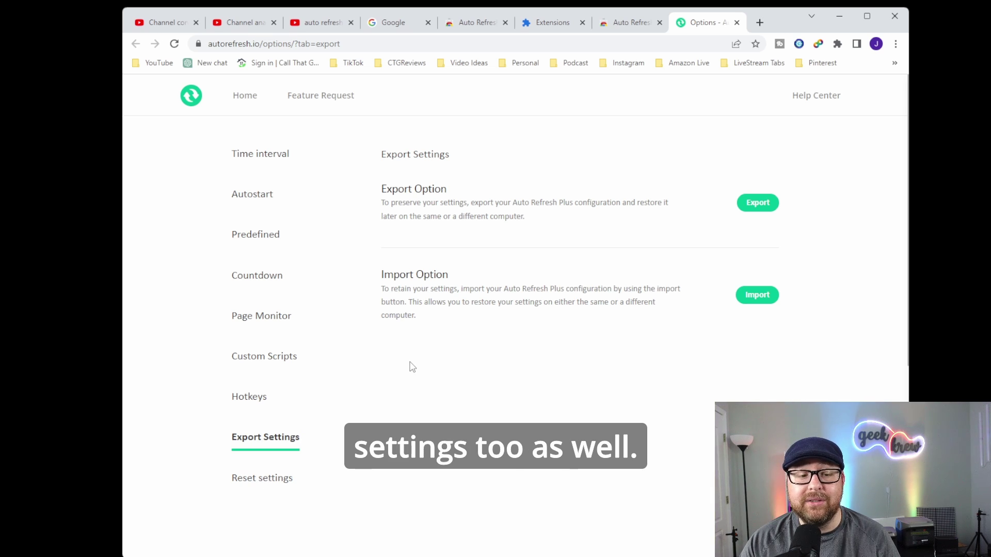
# Step: In the Auto Refresh Plus popup, choose 5 Minutes and enable Stop Auto-Refreshing on Click and Keyboard Interaction
pyautogui.click(837, 43)
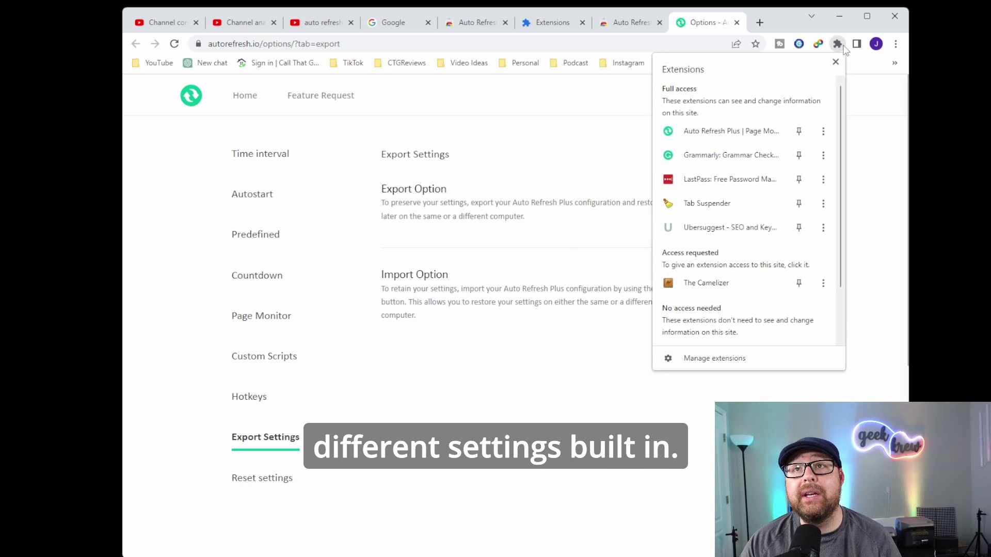
pyautogui.click(697, 133)
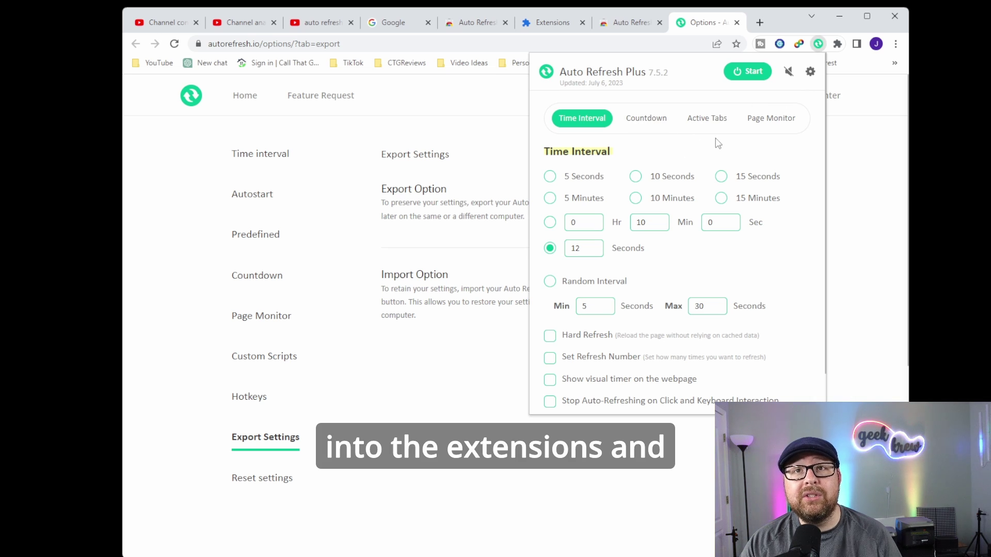
pyautogui.click(549, 198)
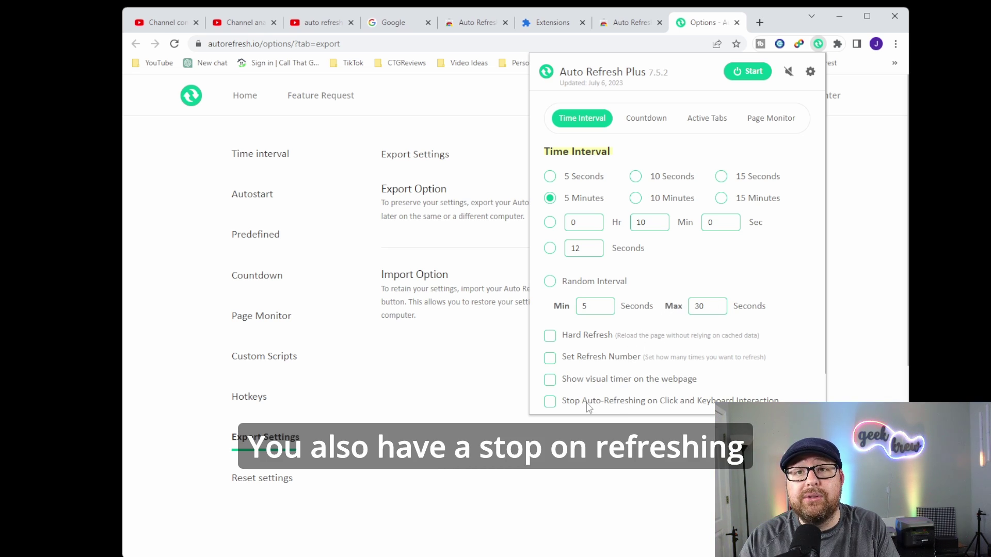
pyautogui.click(549, 403)
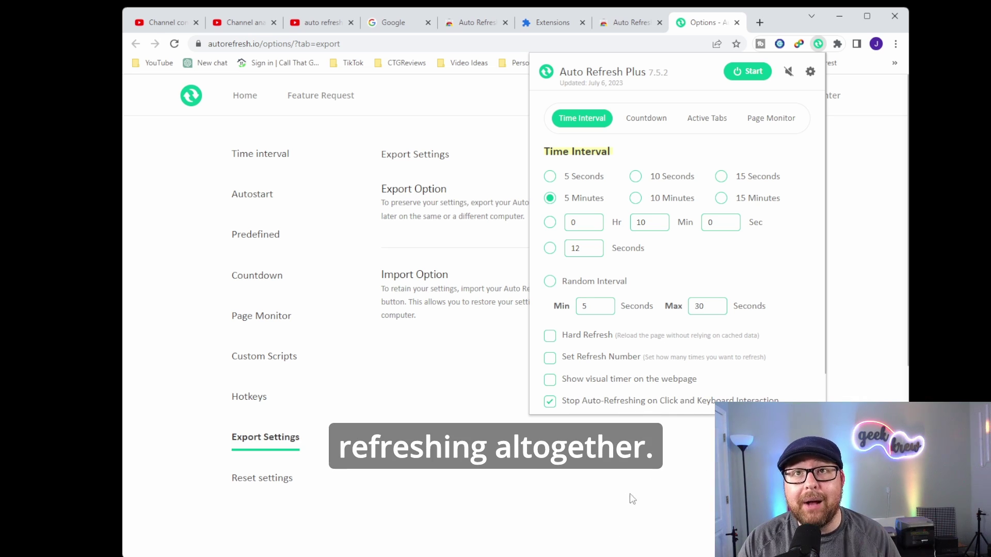
# Step: Start the 5-minute auto-refresh and allow the extension's requested permissions
pyautogui.click(748, 72)
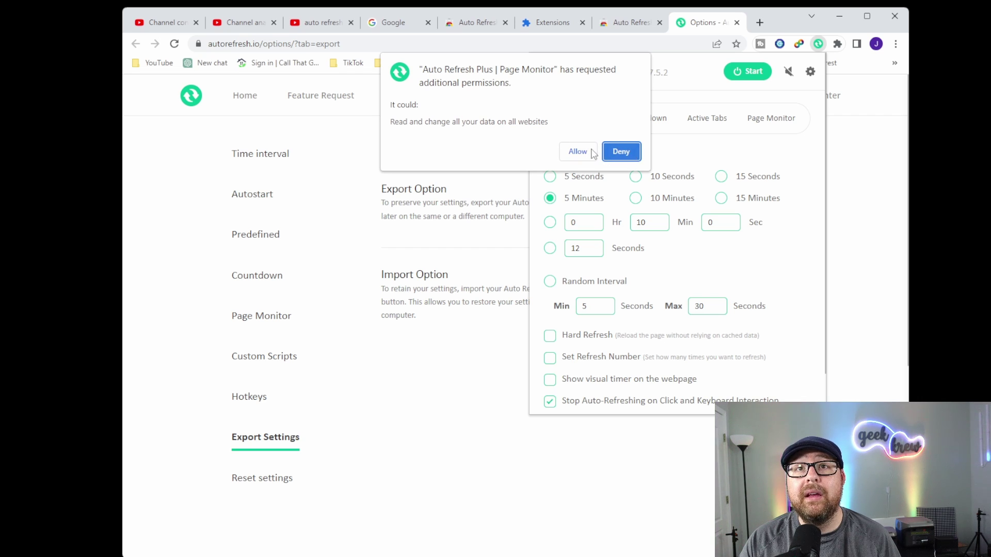
pyautogui.click(588, 152)
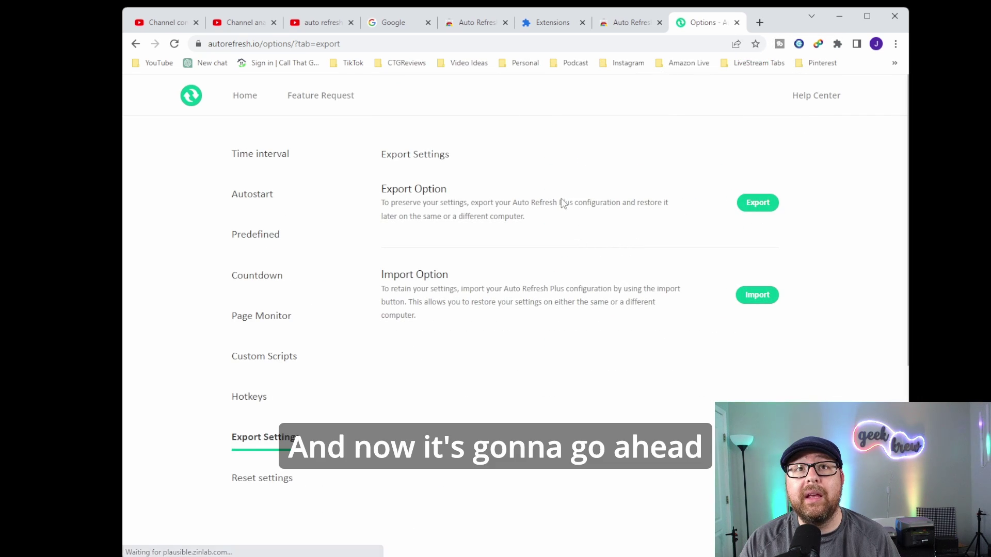